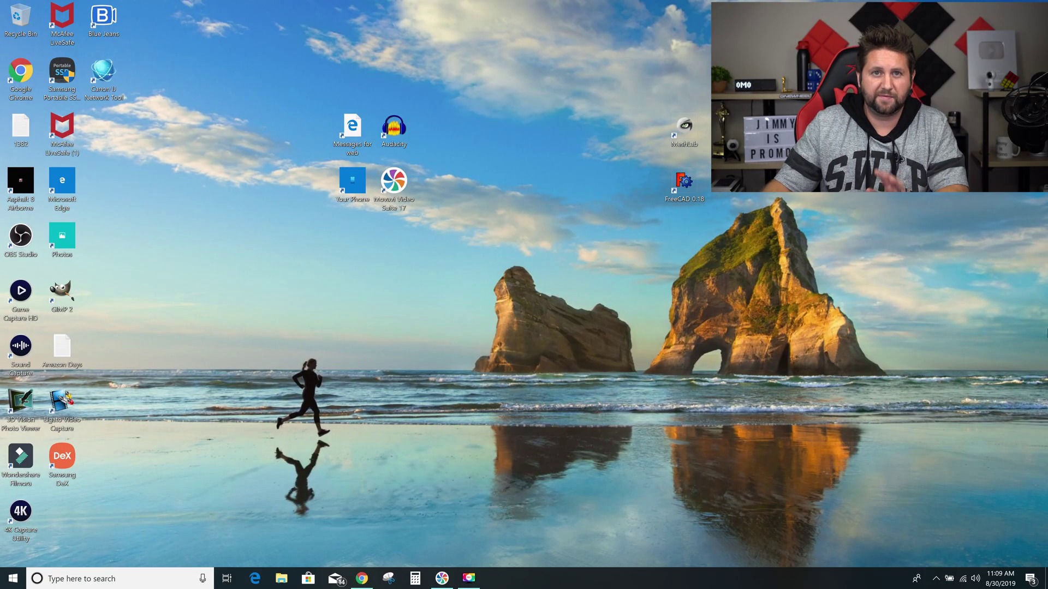
Step: Open meshlab.net from the search results, scroll to its MeshLab 2016 Download section, and minimize Chrome
click(362, 574)
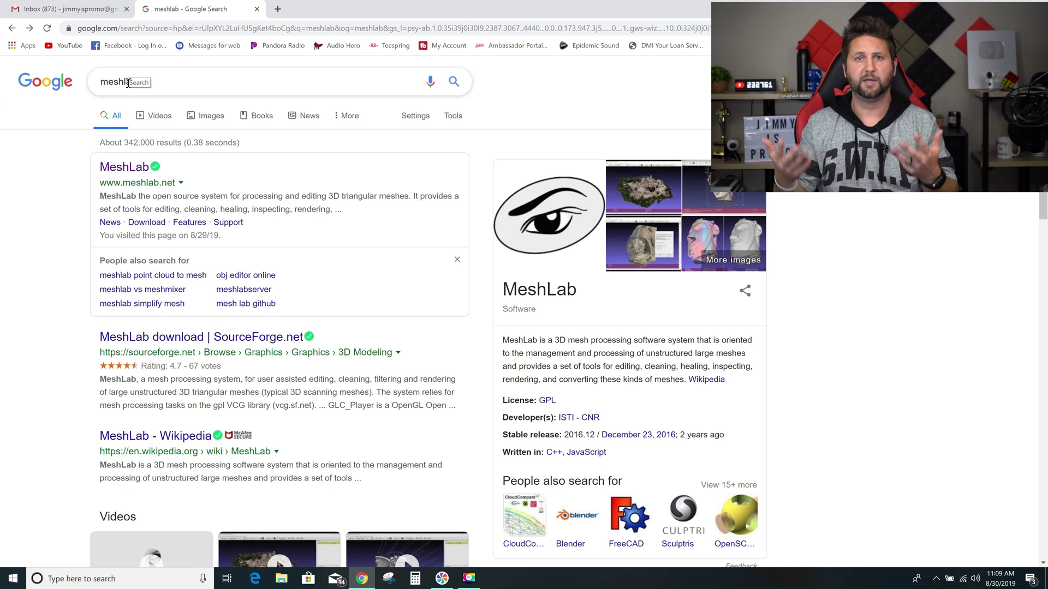
click(127, 167)
scroll(651, 213, down, 4)
scroll(651, 217, down, 10)
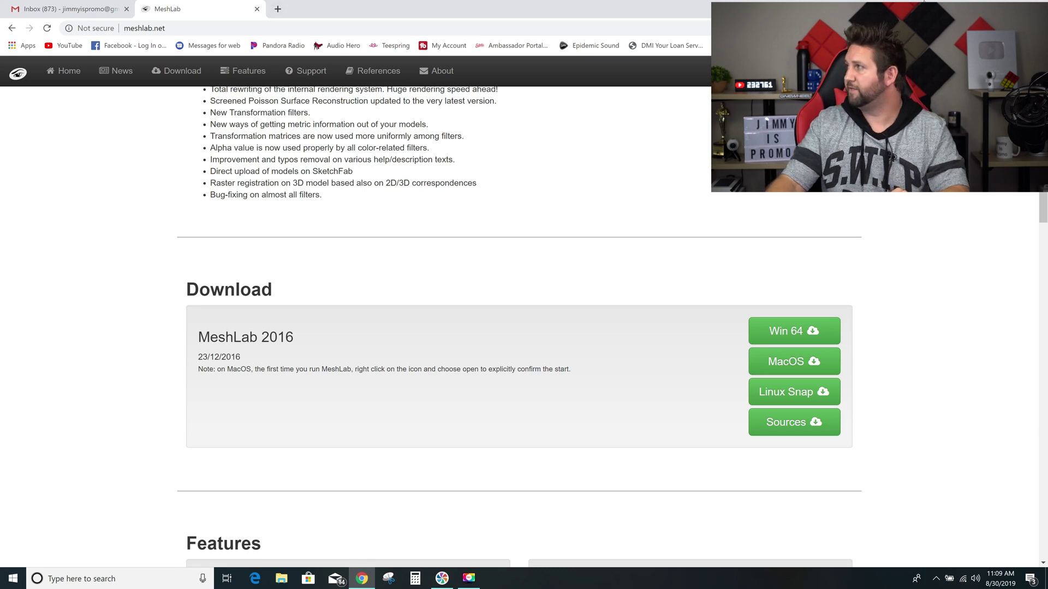
click(985, 6)
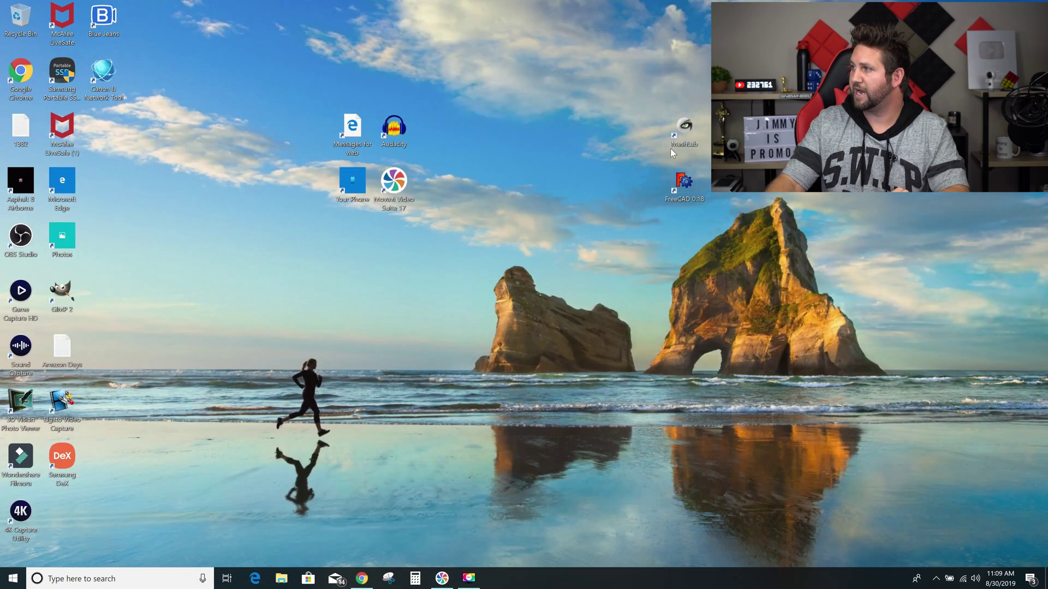
Step: Launch MeshLab 2016.12 with an empty Project_1, then return to Chrome's meshlab.net download page
double_click(693, 136)
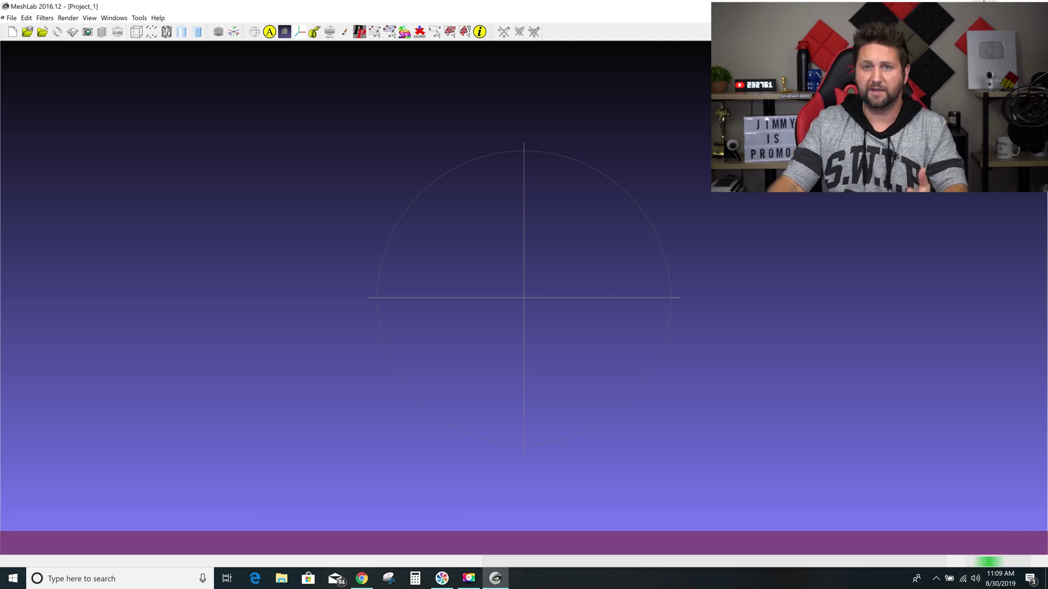
click(984, 2)
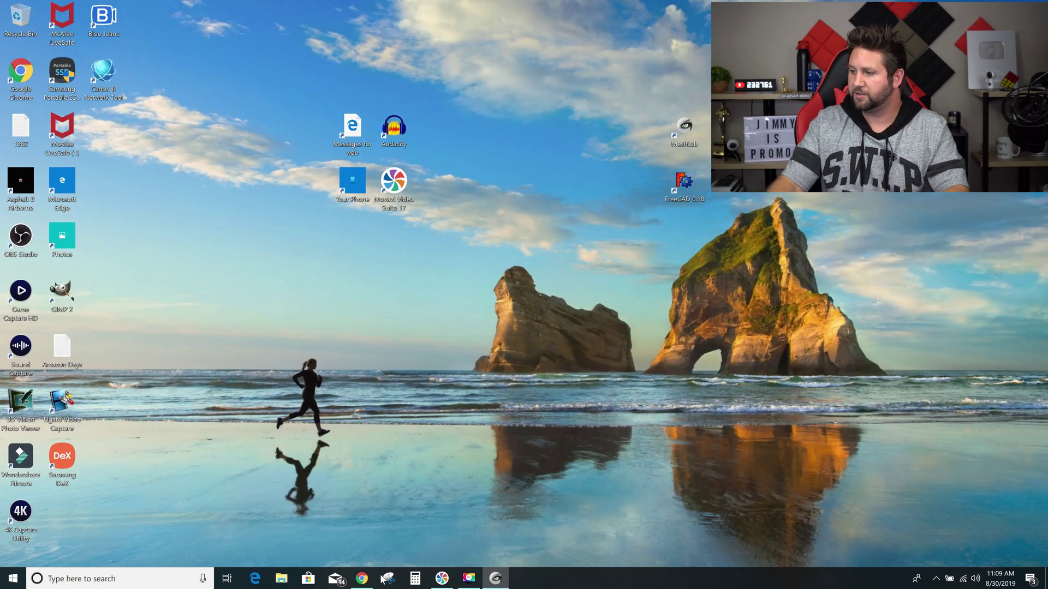
click(362, 579)
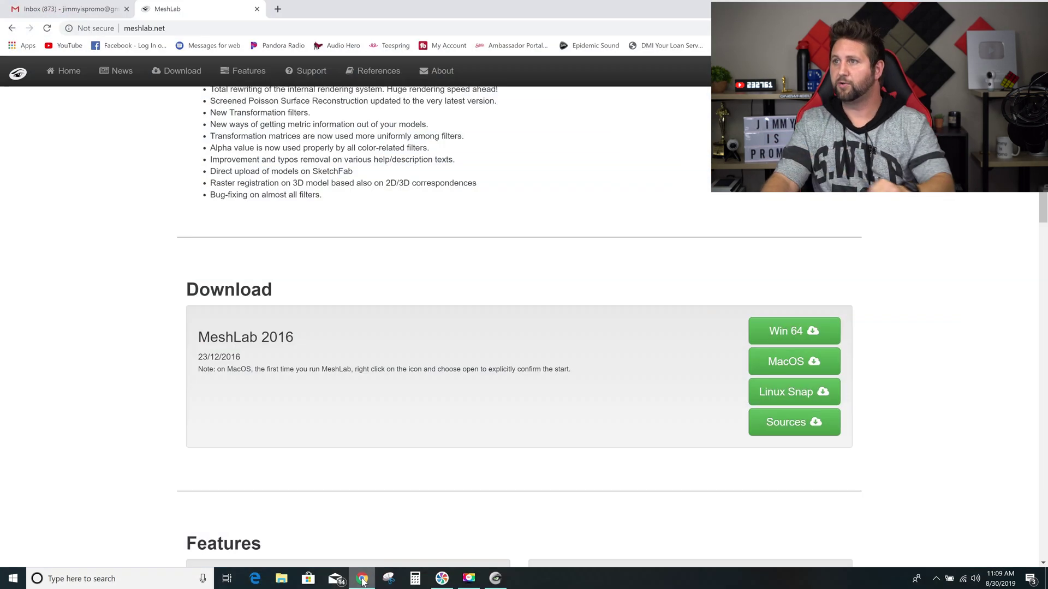
Step: Open the Scan email in Gmail and download its 17 MB 1566749404963.zip attachment
click(68, 9)
click(371, 170)
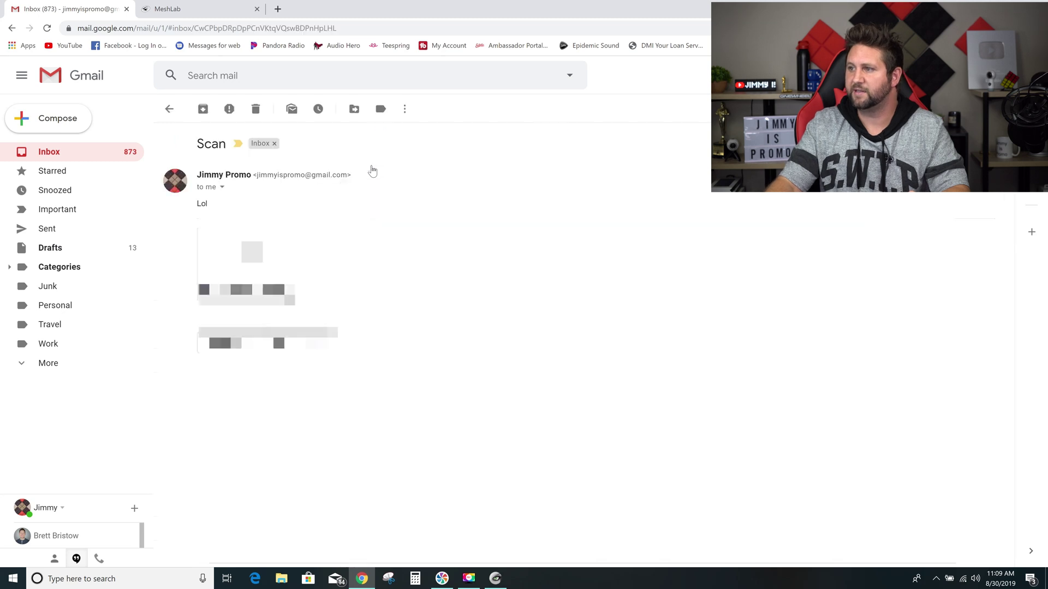
mouse_move(259, 272)
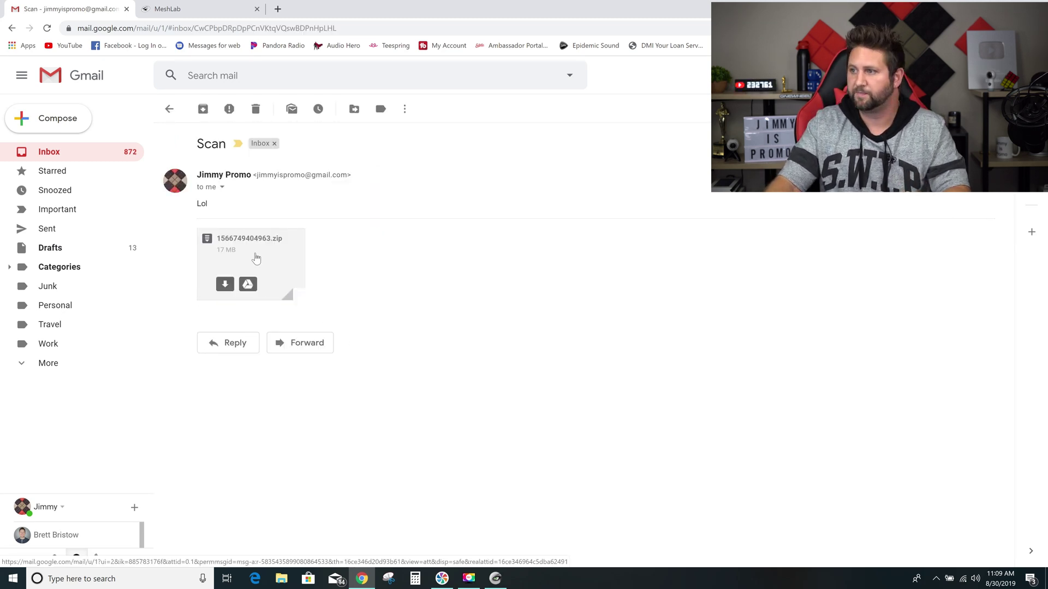
click(230, 287)
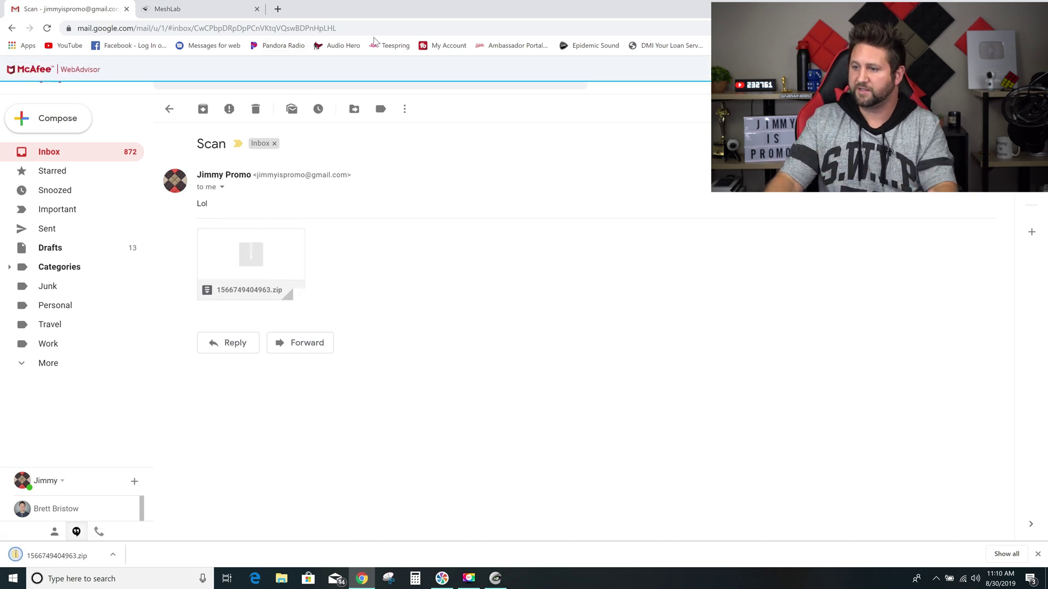
key(super+d)
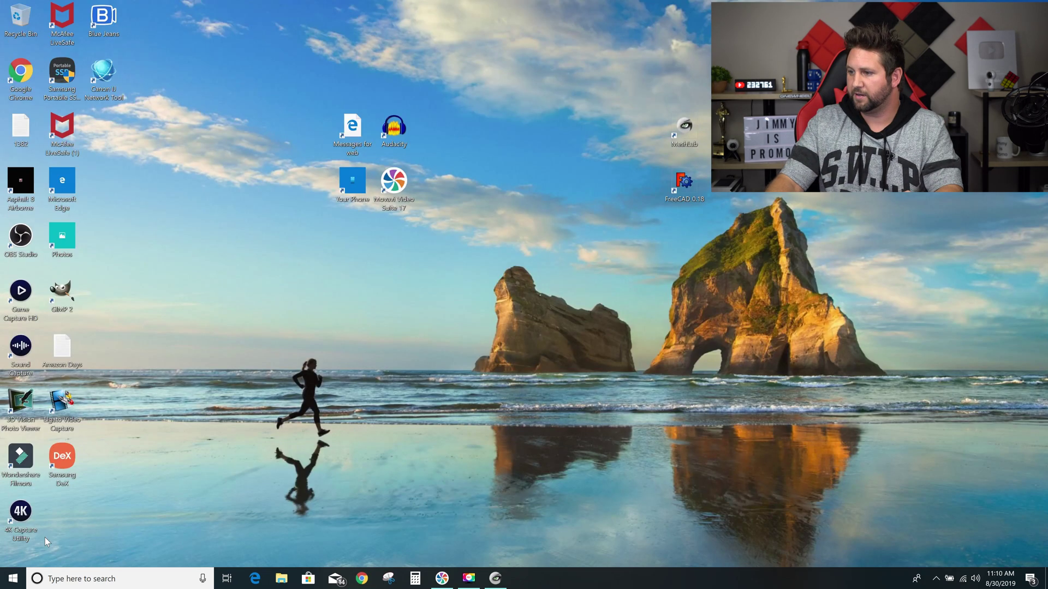
click(284, 582)
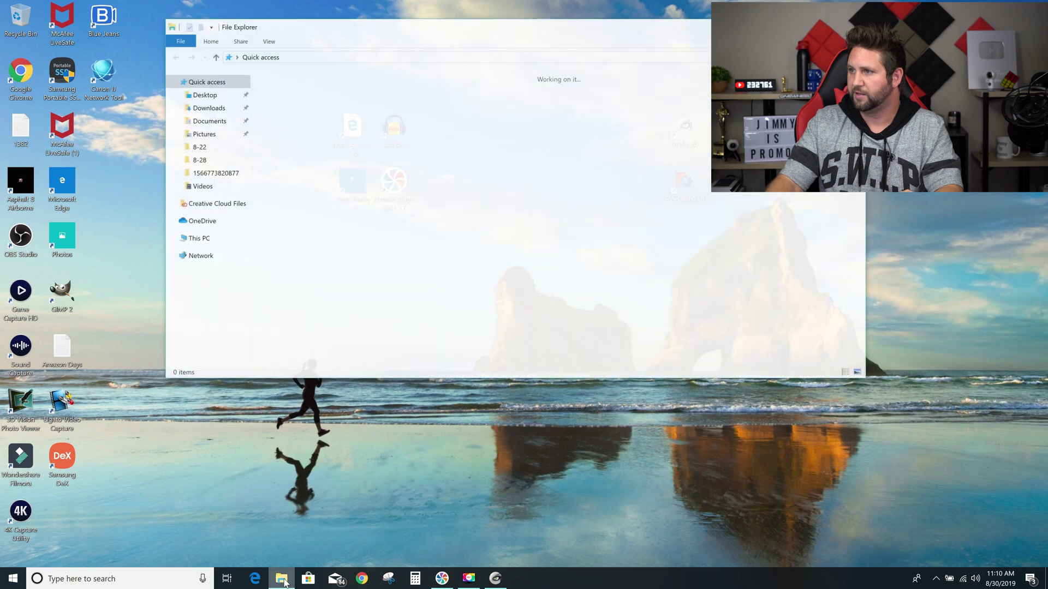
click(208, 291)
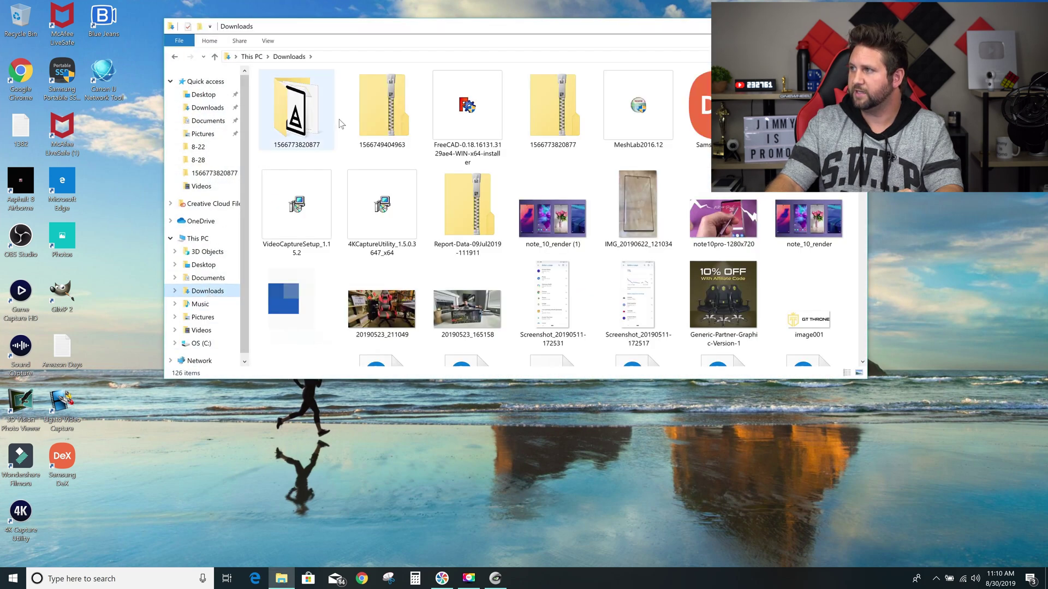
right_click(369, 123)
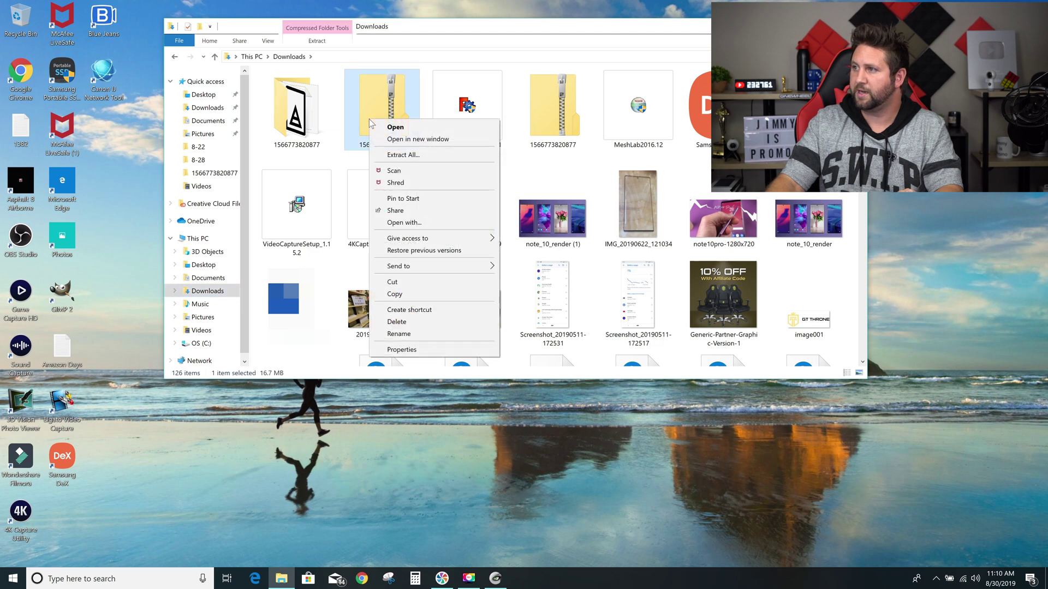
click(394, 155)
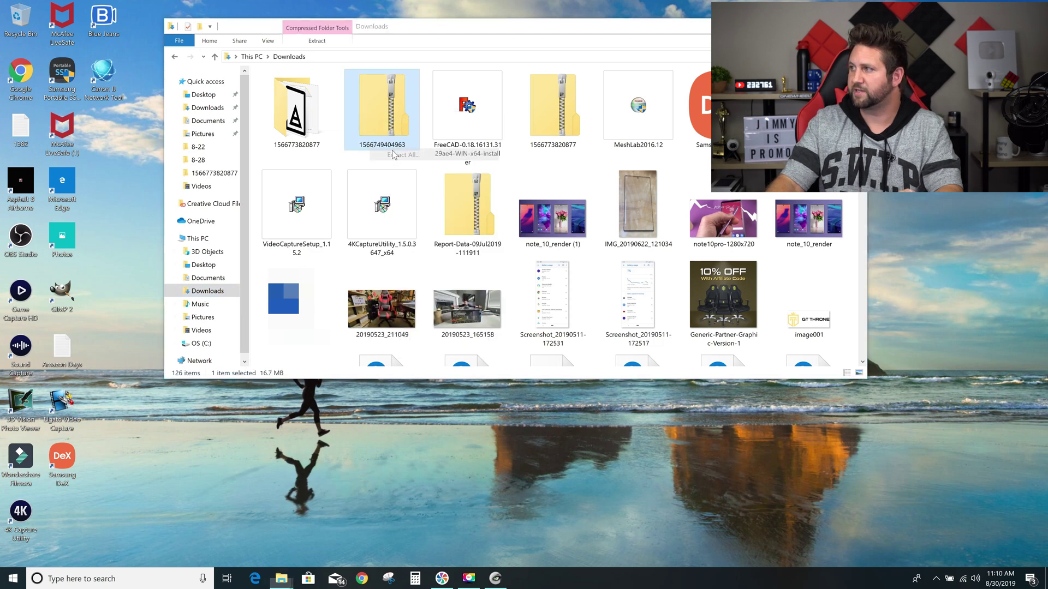
click(605, 401)
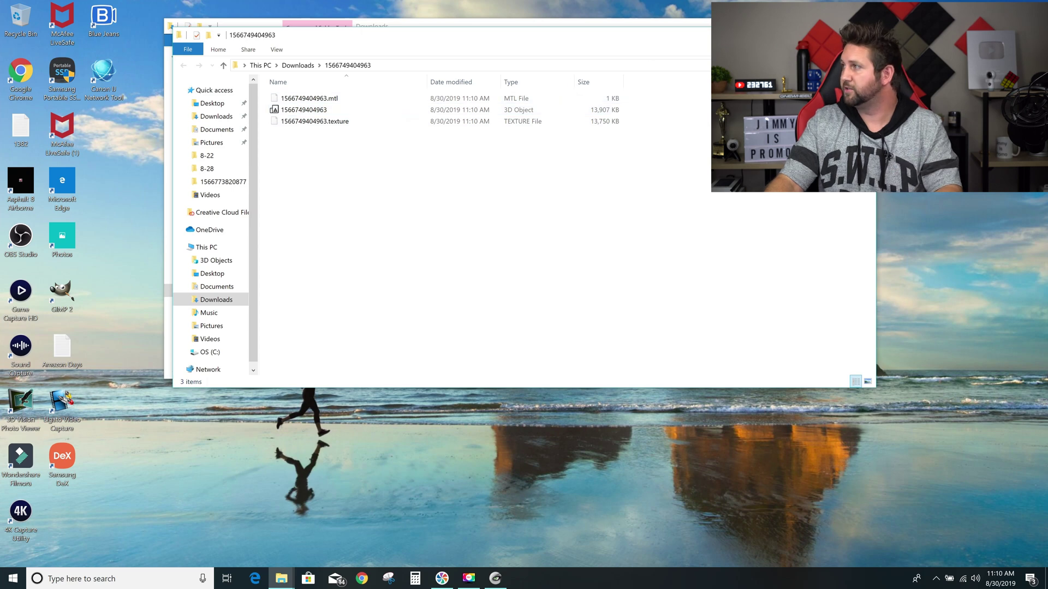
key(super+d)
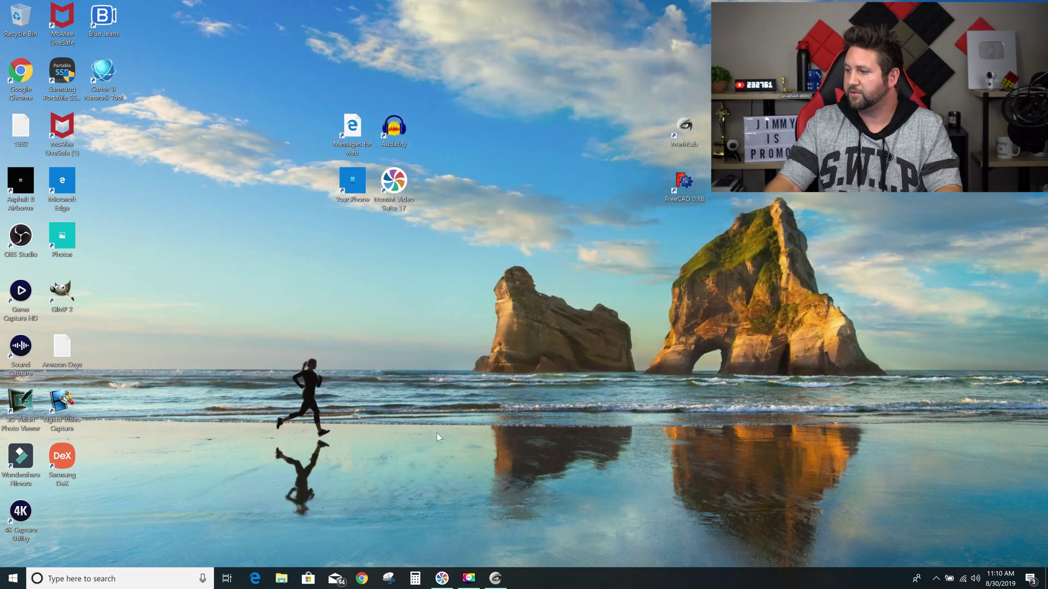
click(495, 578)
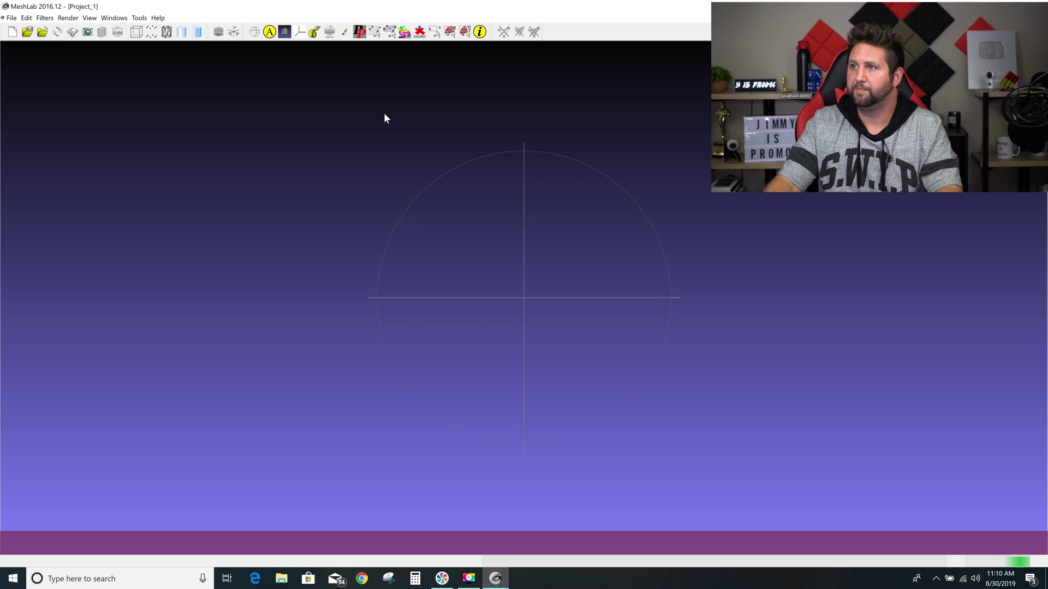
click(47, 34)
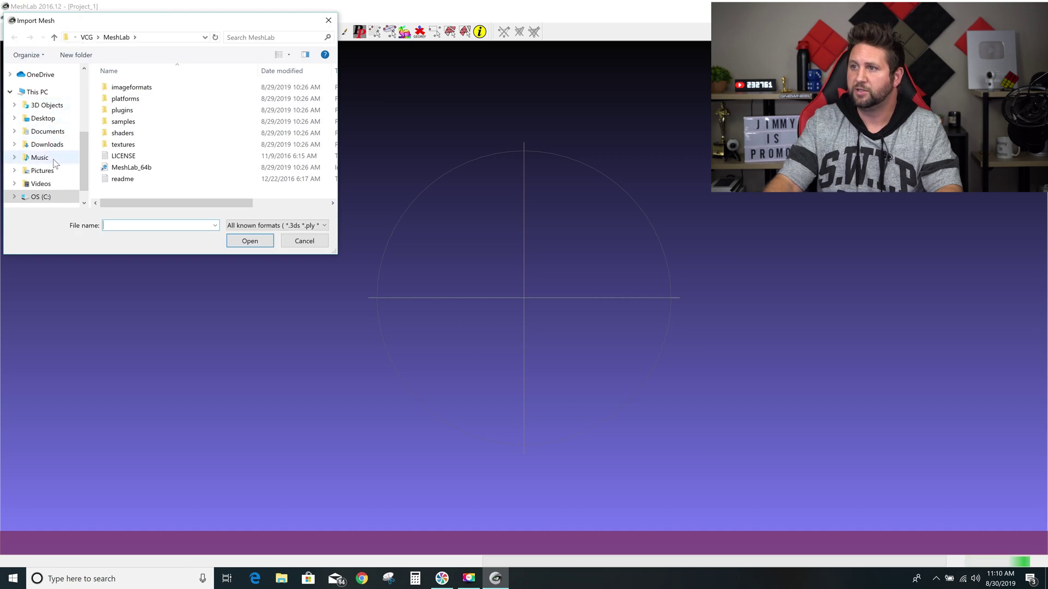
click(54, 145)
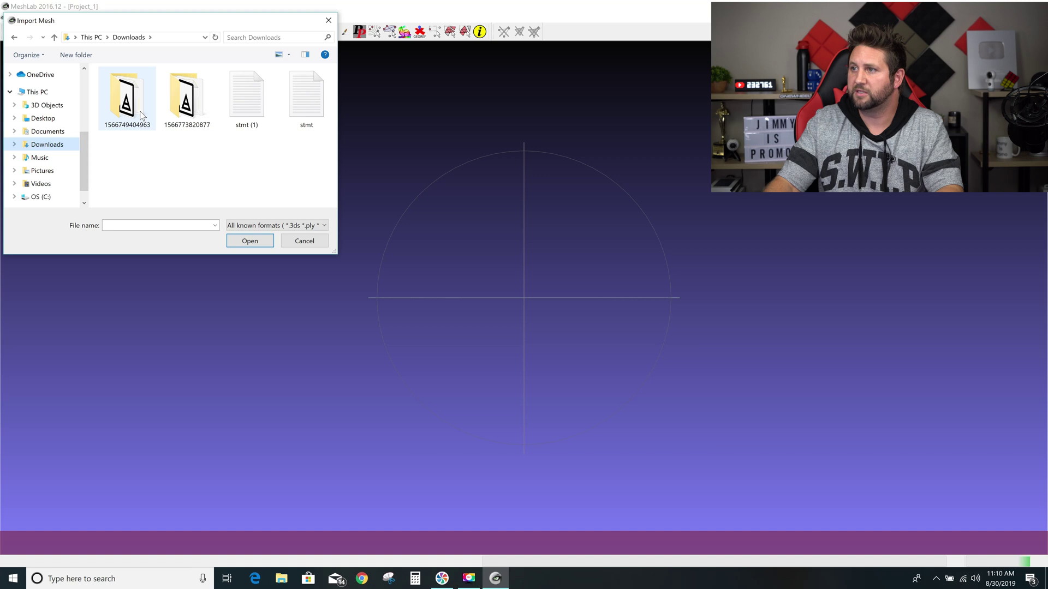
double_click(139, 111)
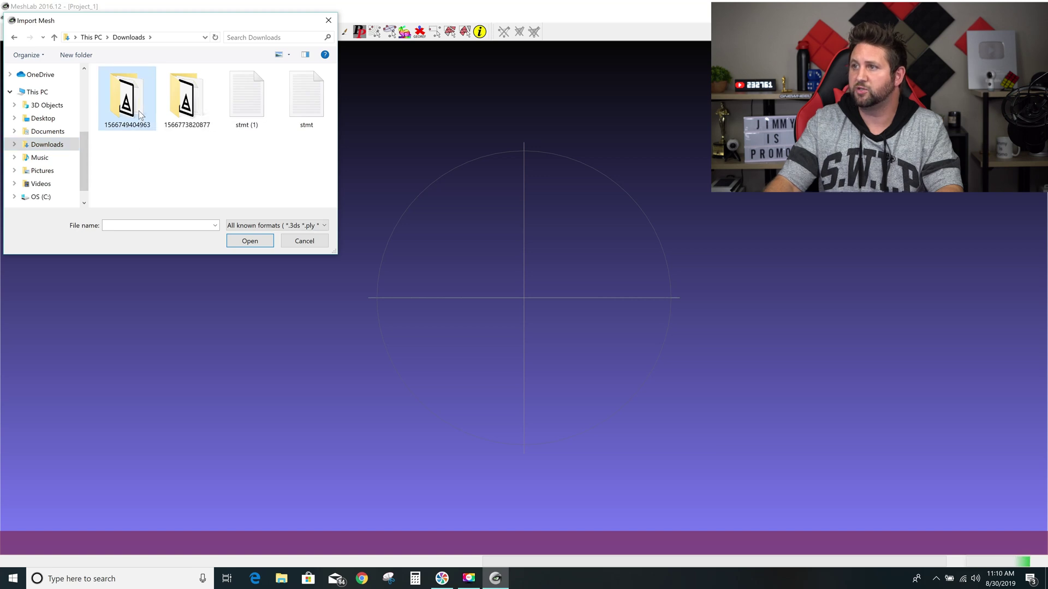
click(141, 87)
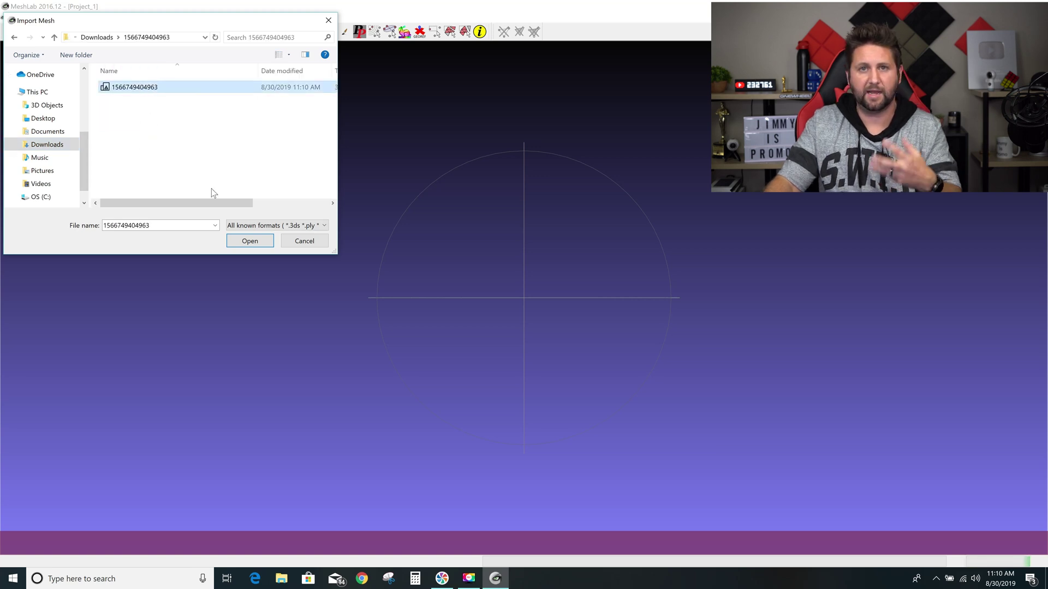
click(262, 240)
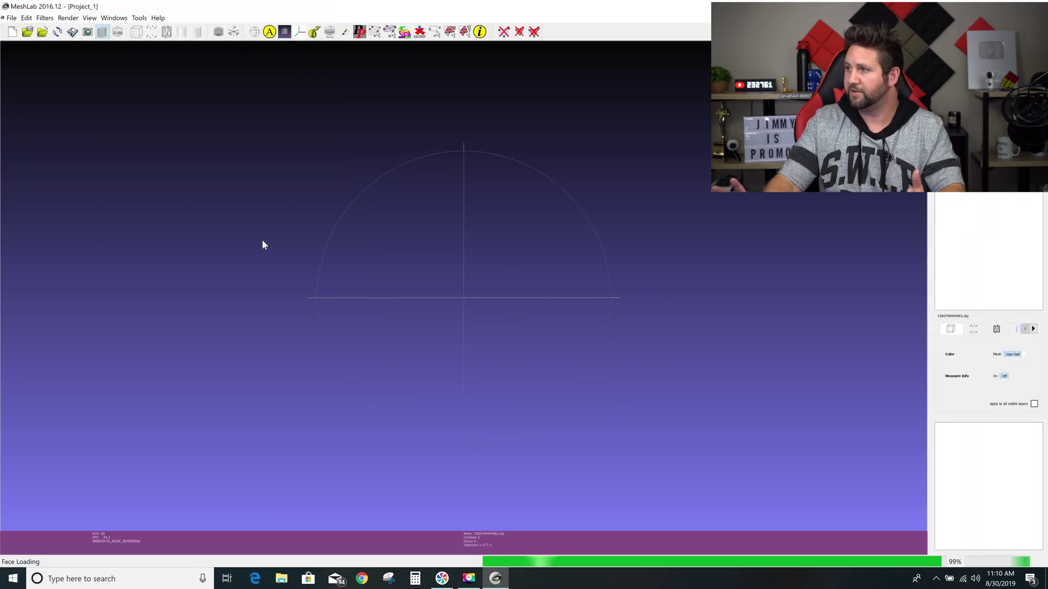
Step: Rotate and zoom the textured plush dog to inspect its face and top
drag(466, 356, 495, 337)
scroll(495, 336, down, 5)
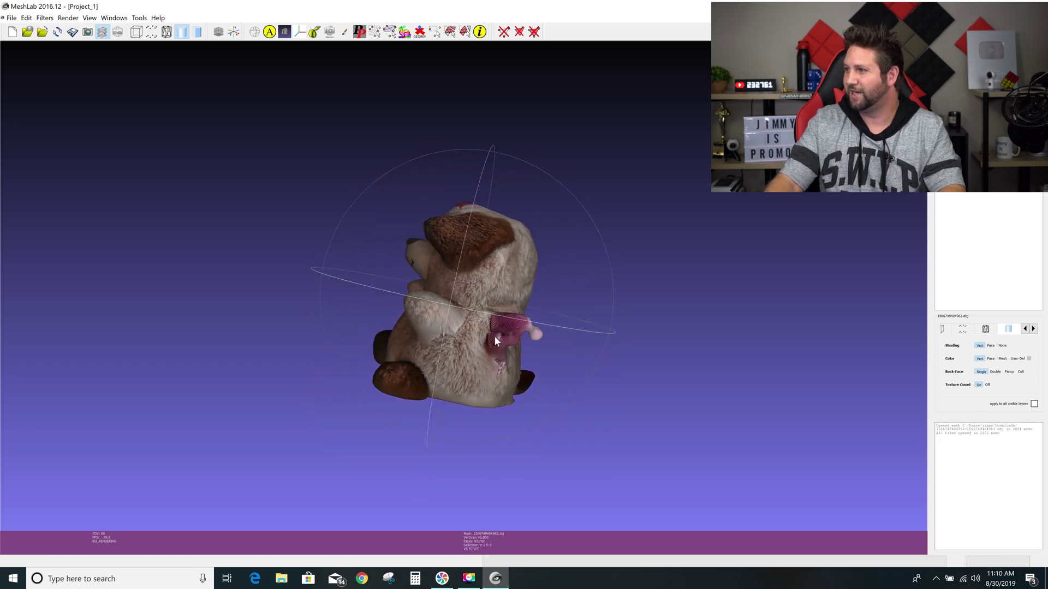
scroll(496, 336, up, 10)
scroll(496, 336, up, 3)
scroll(496, 336, down, 8)
drag(476, 335, 526, 275)
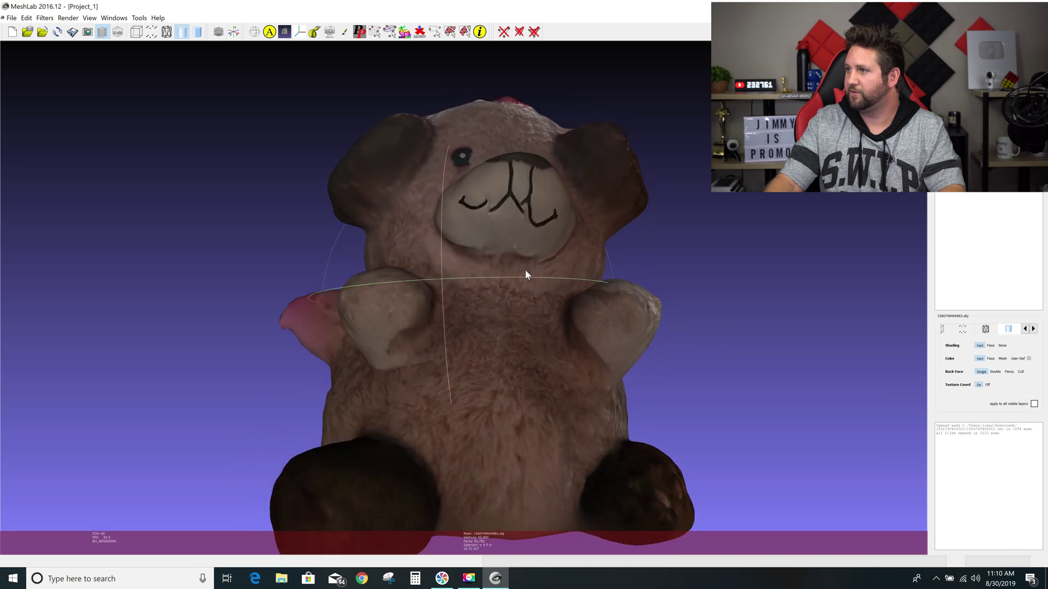
drag(431, 211, 358, 171)
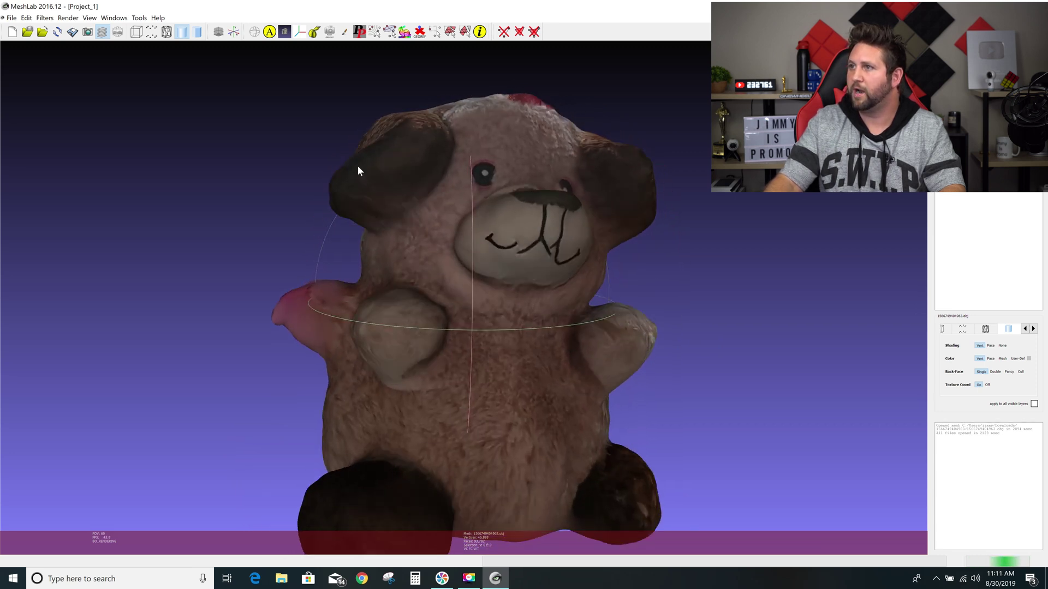
Step: Overlay the wireframe to view the dog's underside, then return to plain smooth shading
click(167, 32)
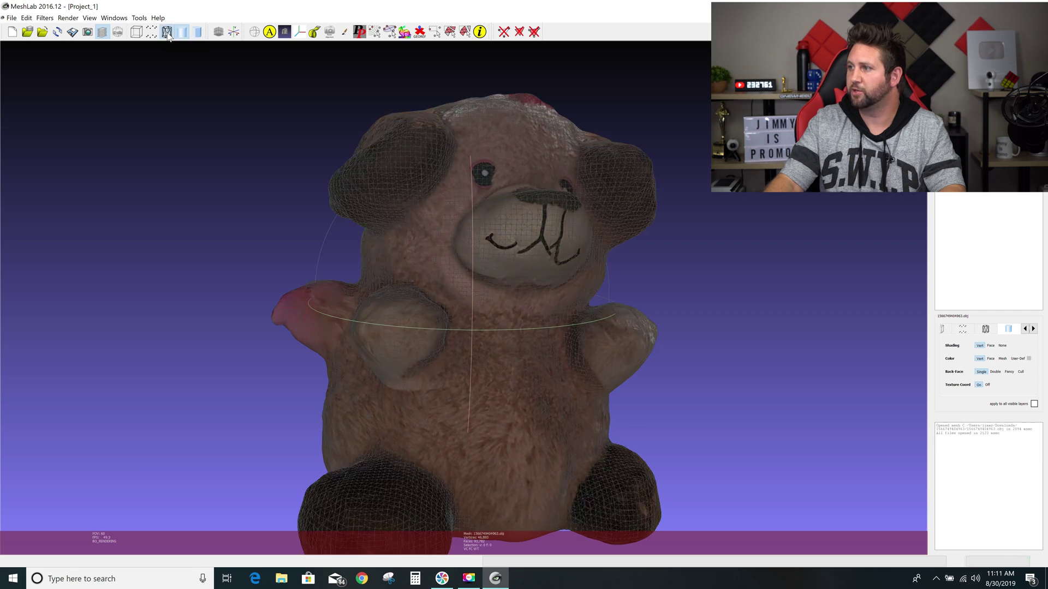
drag(488, 268, 485, 174)
scroll(453, 356, down, 2)
scroll(454, 356, up, 6)
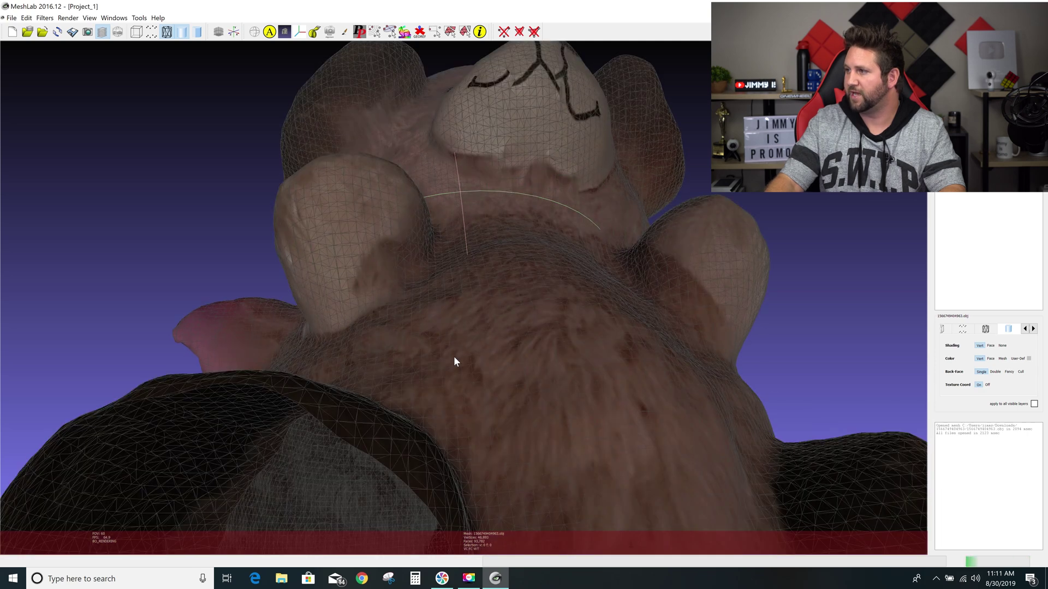
scroll(455, 338, down, 1)
drag(456, 328, 473, 437)
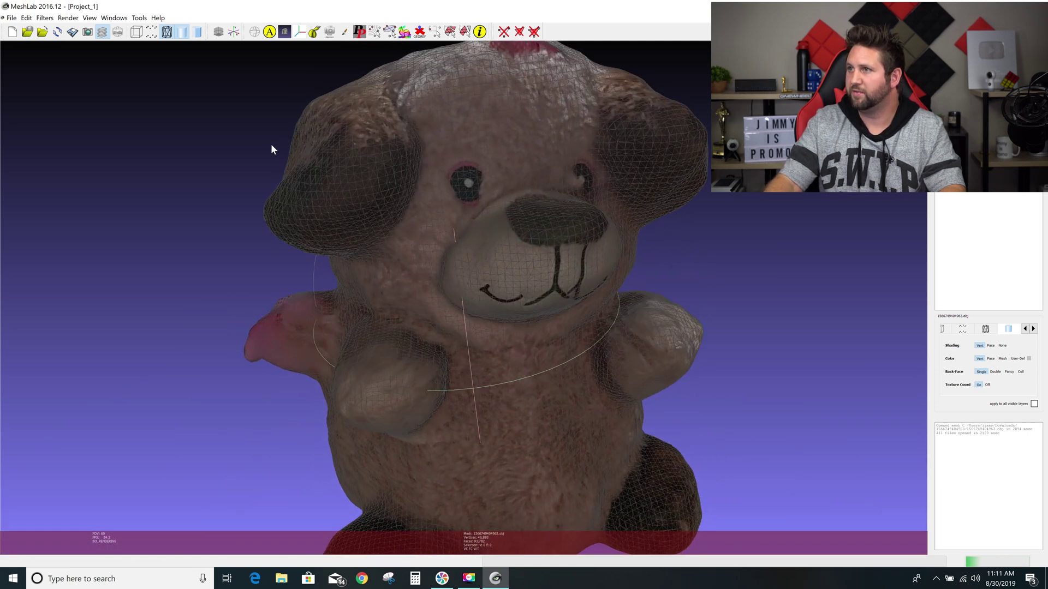
click(181, 32)
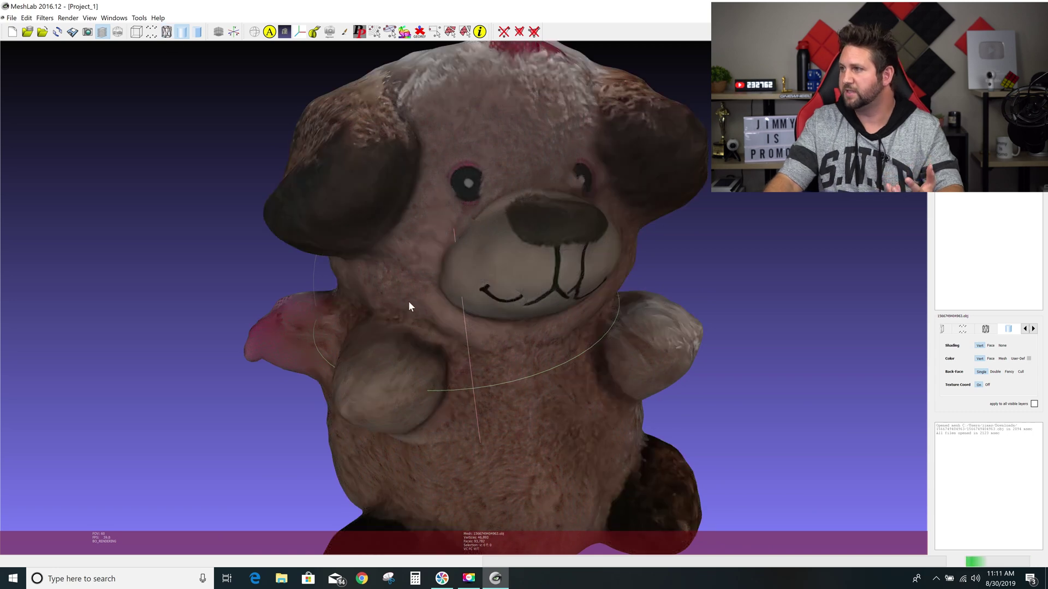
scroll(424, 316, down, 4)
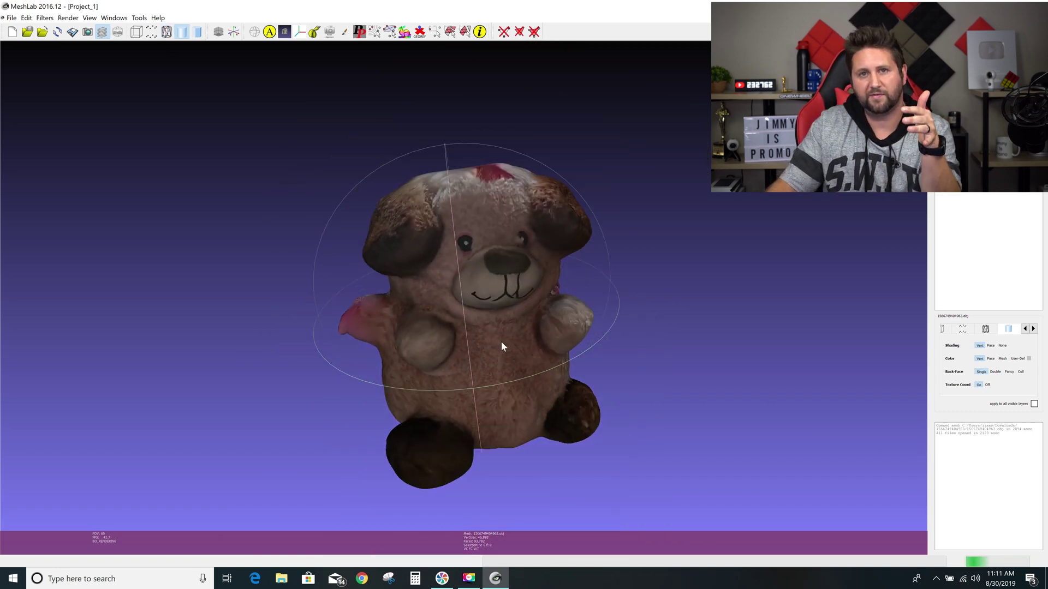
drag(501, 342, 547, 279)
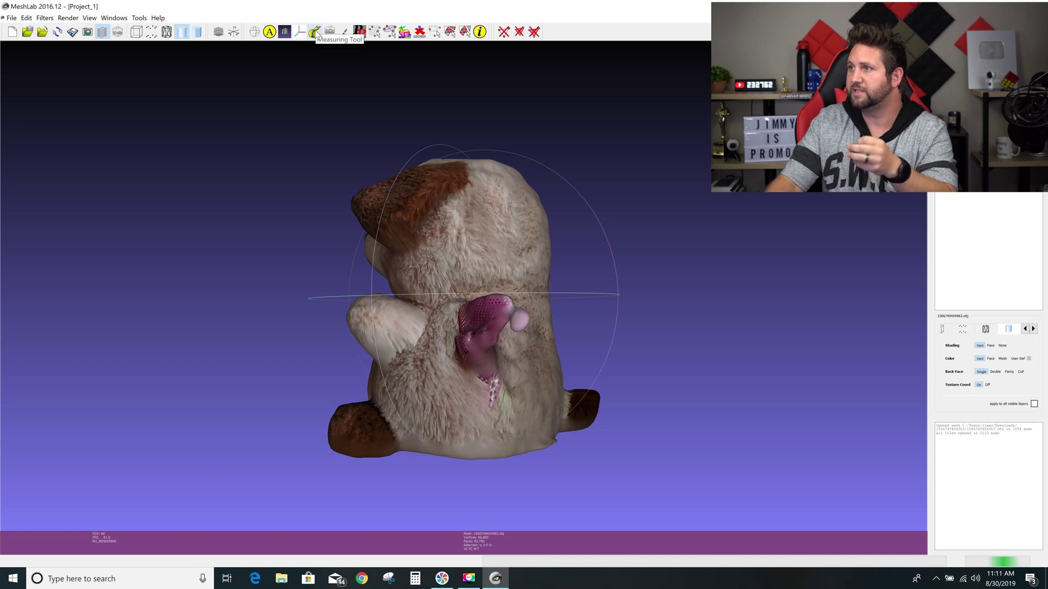
Step: Turn the dog face-on with the Align tool, then show the Filters > Cleaning and Repairing list
click(269, 33)
drag(426, 207, 519, 269)
drag(380, 271, 483, 313)
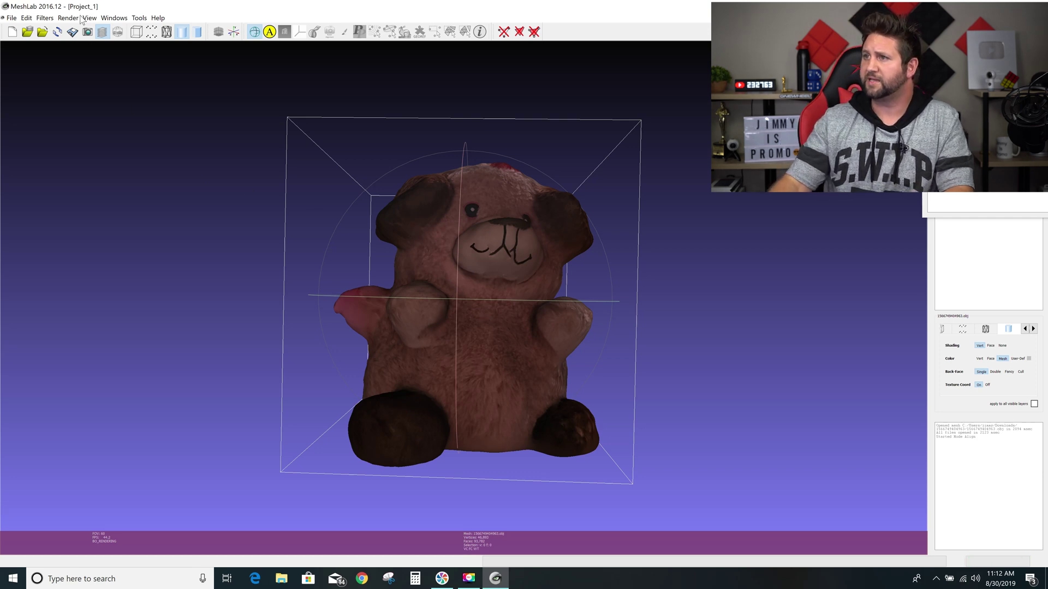
click(43, 20)
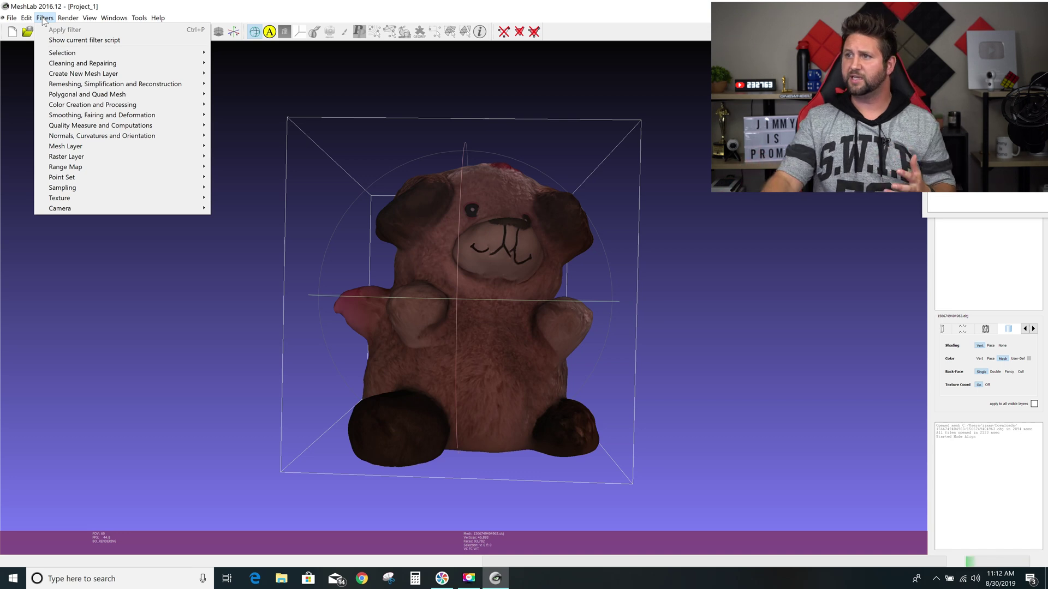
mouse_move(79, 67)
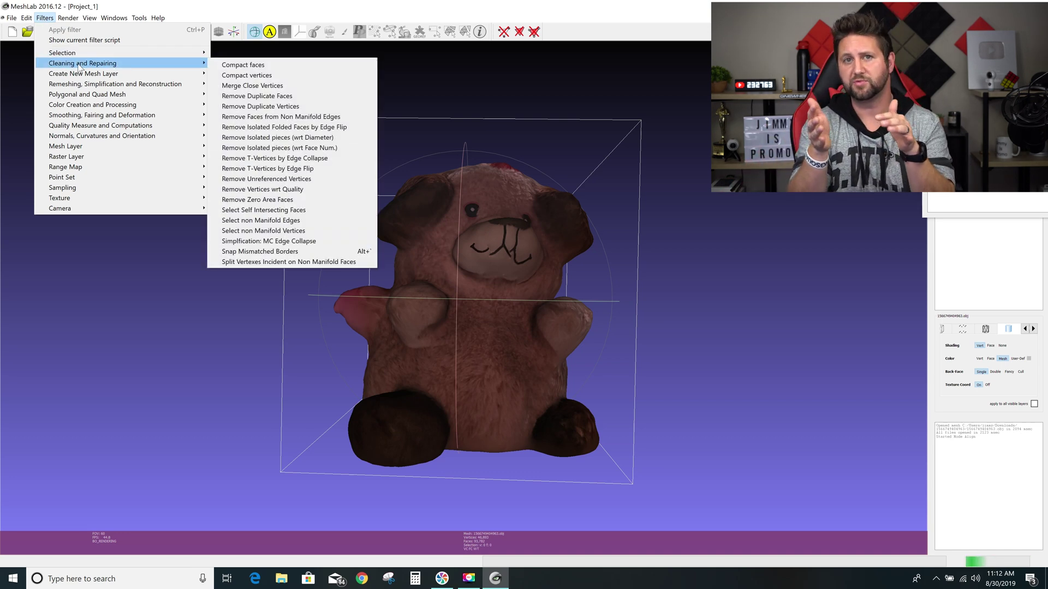